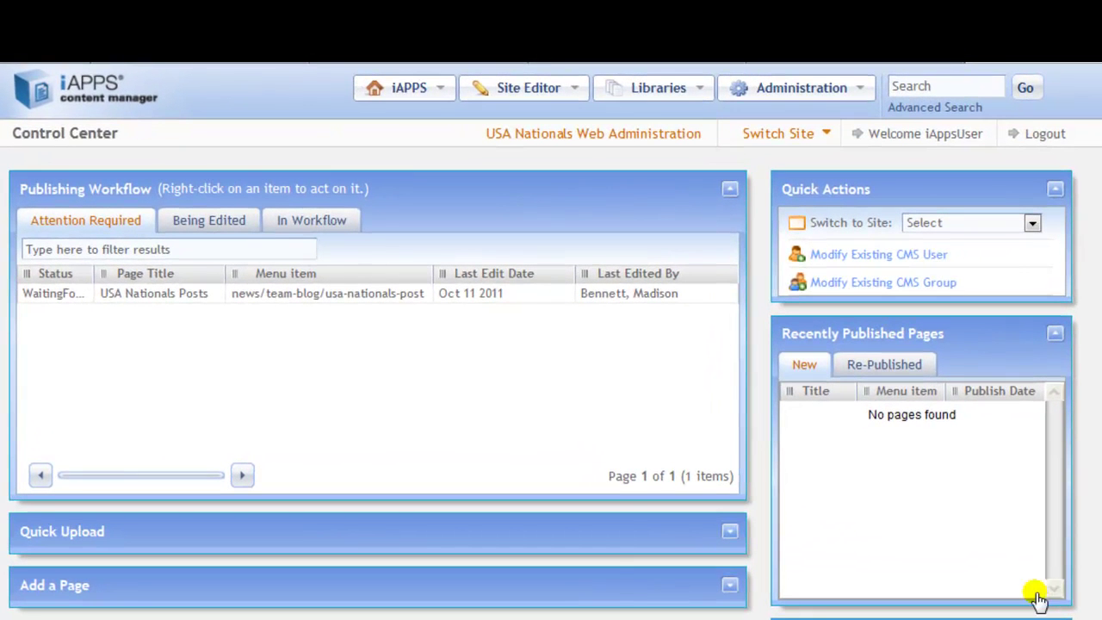
# Open the content items library and add a directory named "Test Menu Item" under Content Library
pyautogui.click(686, 91)
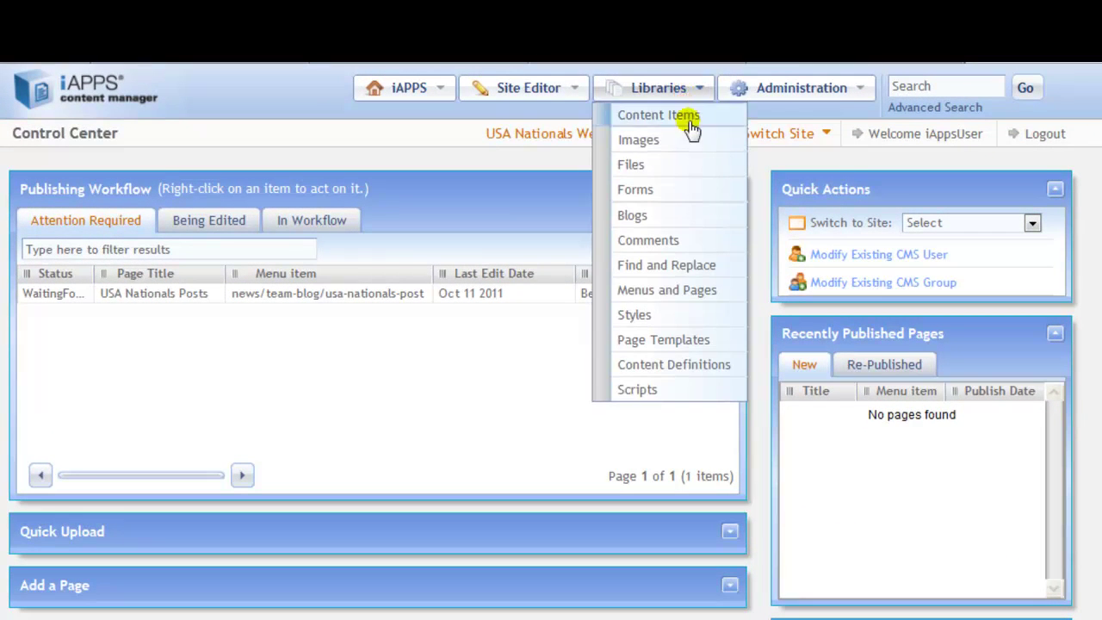
pyautogui.click(689, 119)
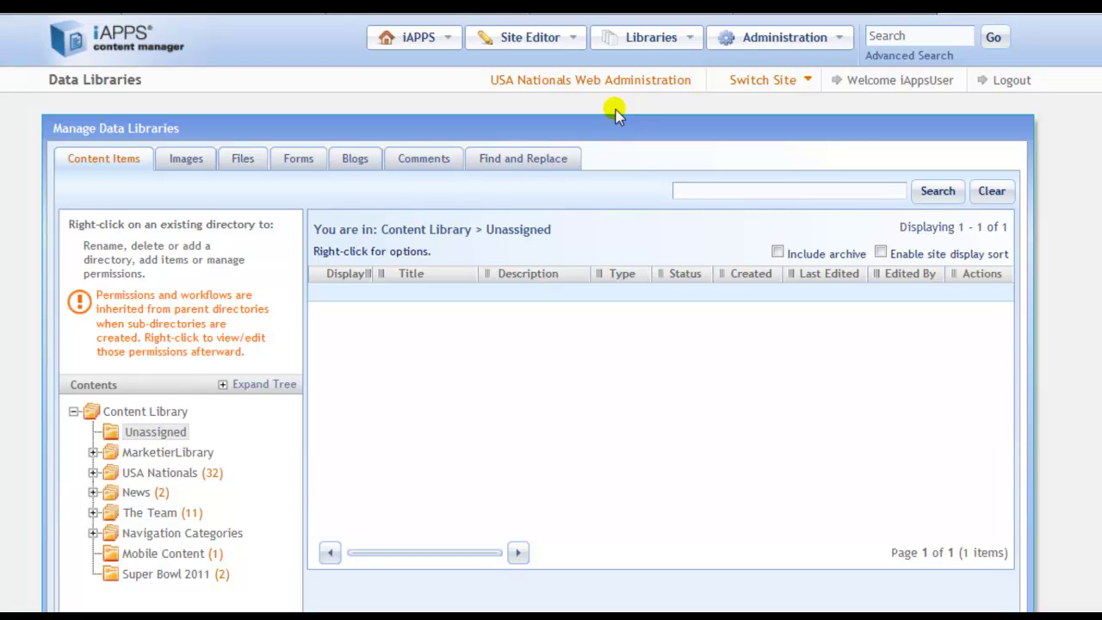
pyautogui.rightClick(149, 411)
pyautogui.click(177, 425)
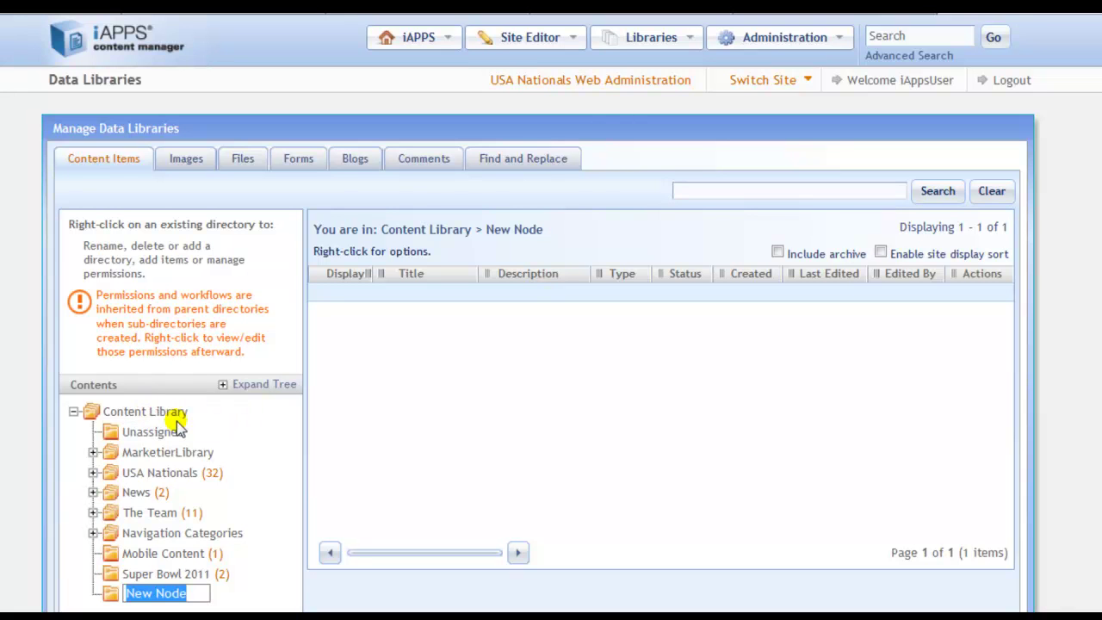
pyautogui.write('Test ')
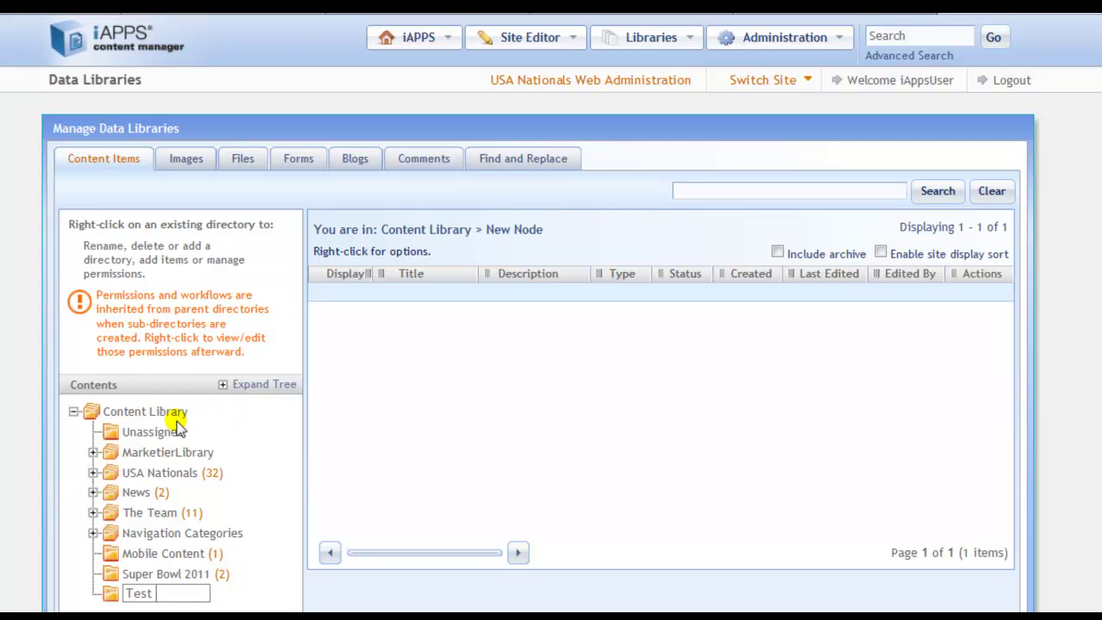
pyautogui.write('Menu Item')
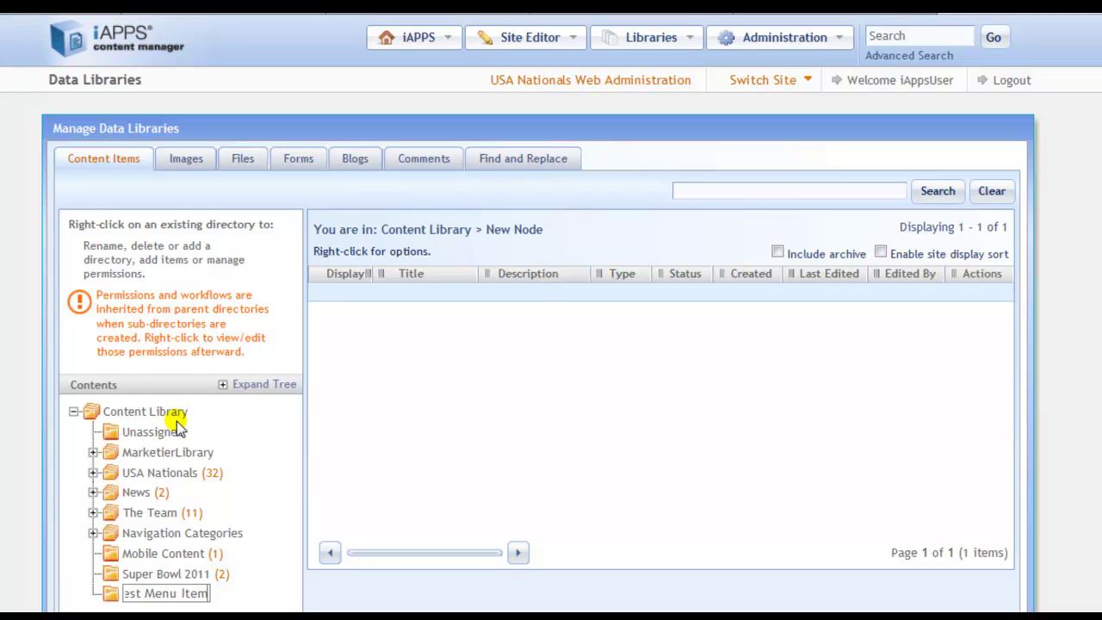
pyautogui.press('Return')
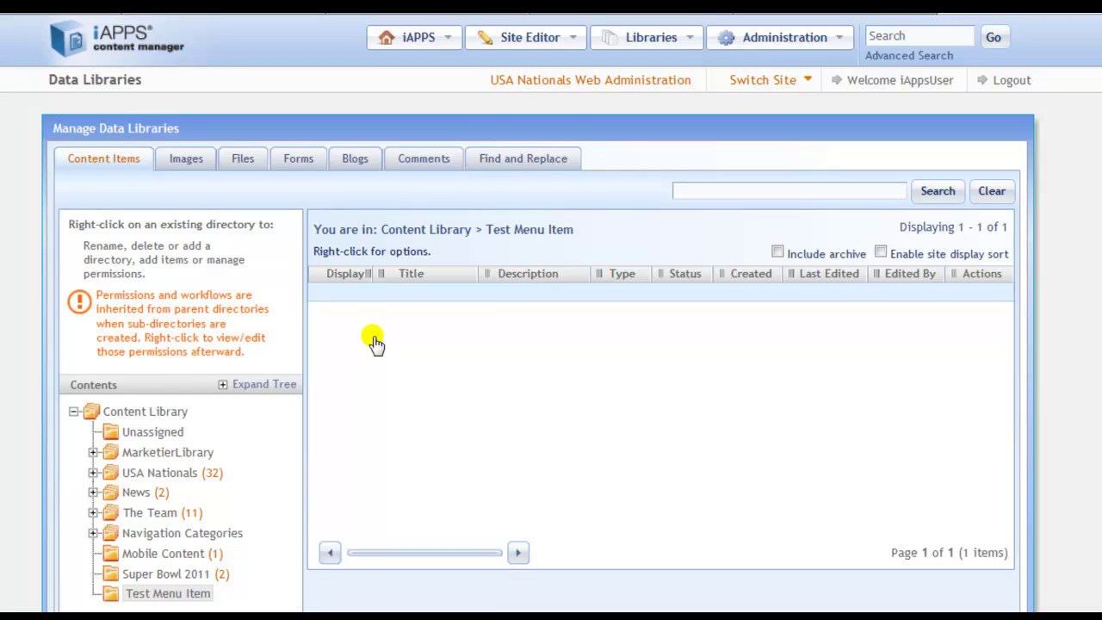
# Copy the "About The Nationals" content item from The Team into the Test Menu Item directory, keeping its title
pyautogui.click(162, 514)
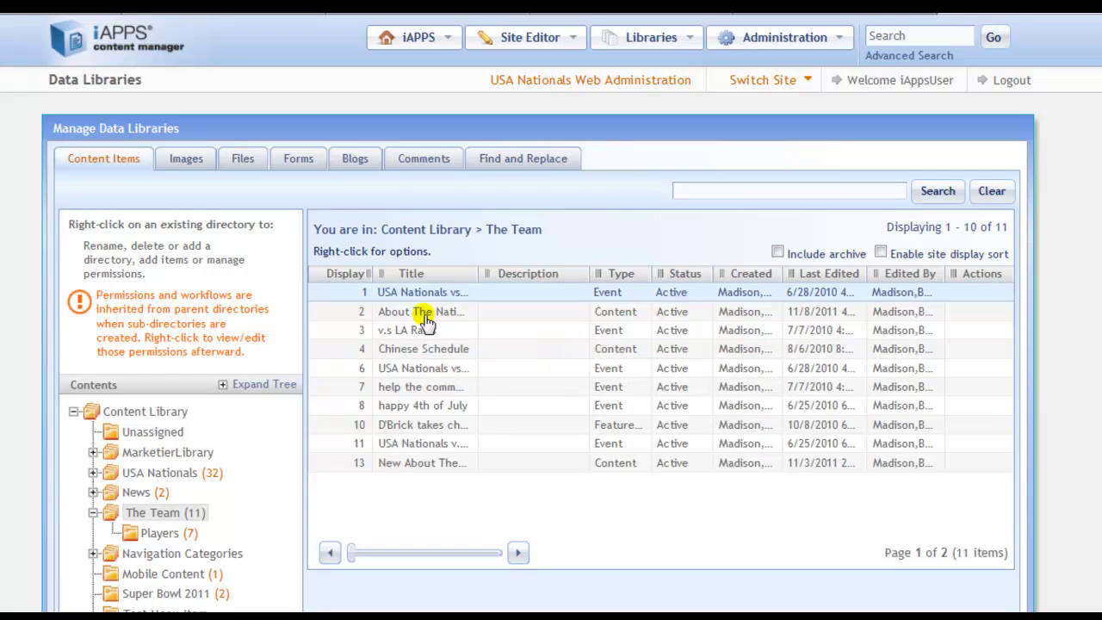
pyautogui.click(425, 315)
pyautogui.rightClick(425, 320)
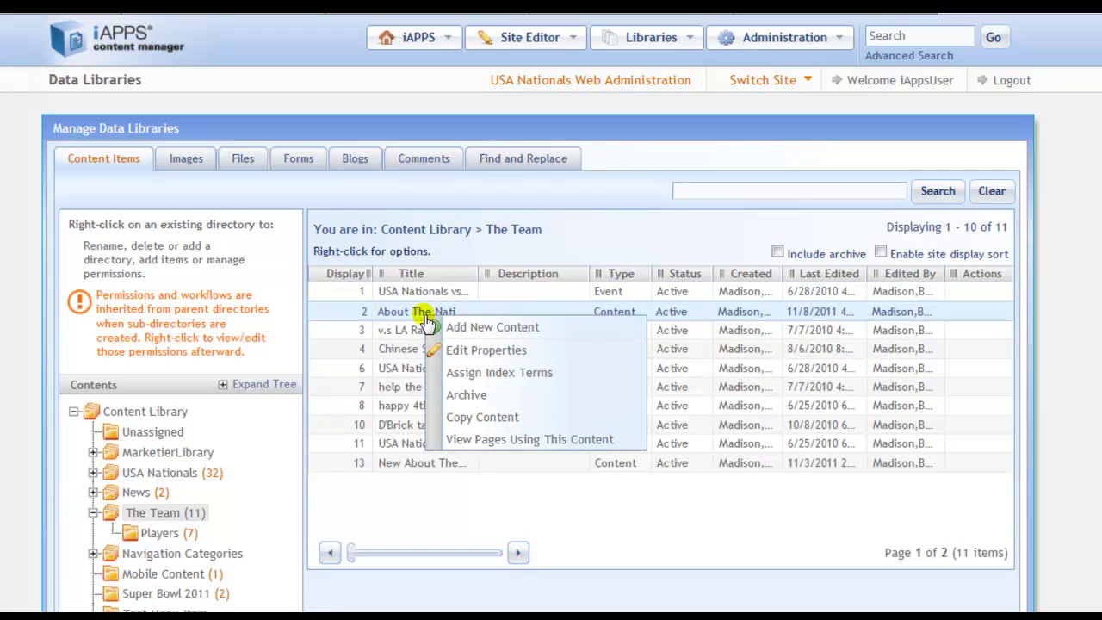
pyautogui.click(472, 418)
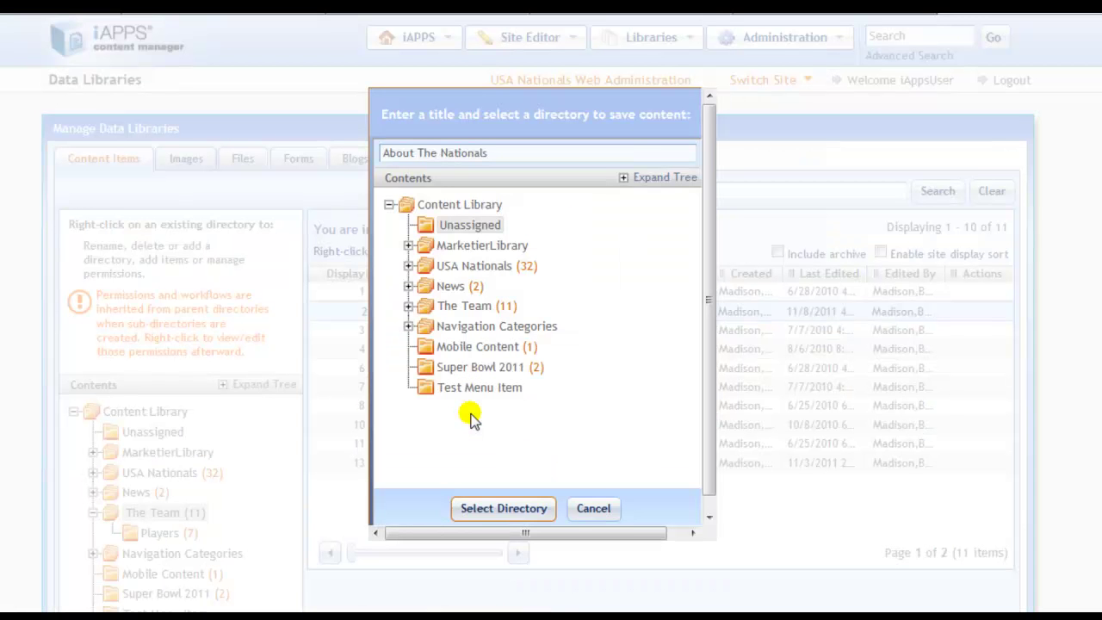
pyautogui.click(479, 388)
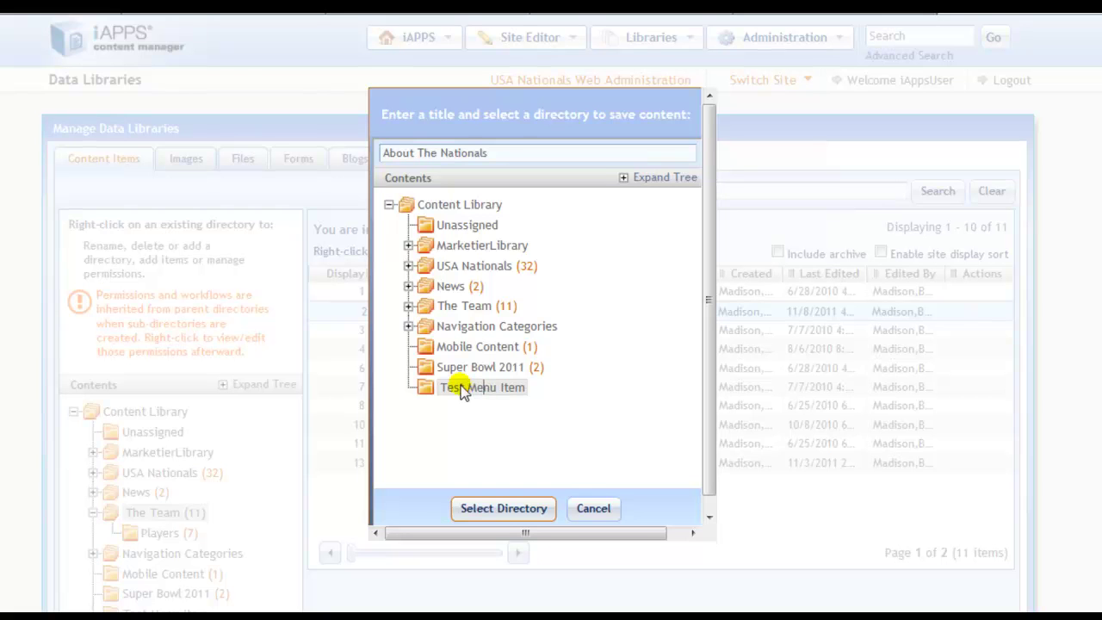
pyautogui.click(515, 150)
pyautogui.click(506, 519)
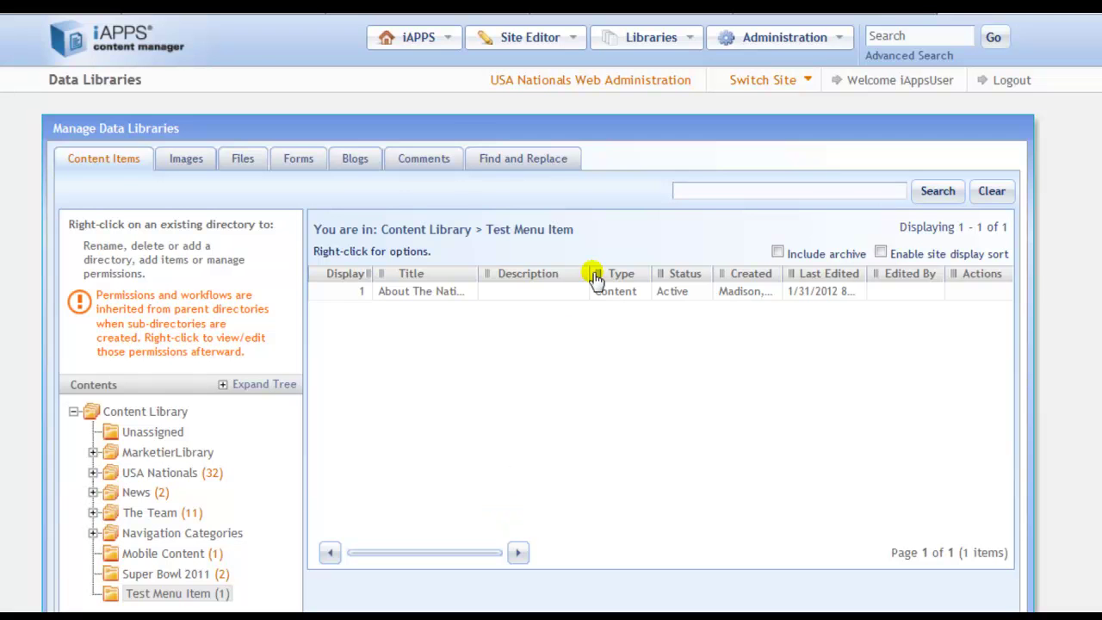
# In the menu and page library, add a sub-menu item named "Test Menu" under GlobalNavigation > The Team and make it visible
pyautogui.click(631, 47)
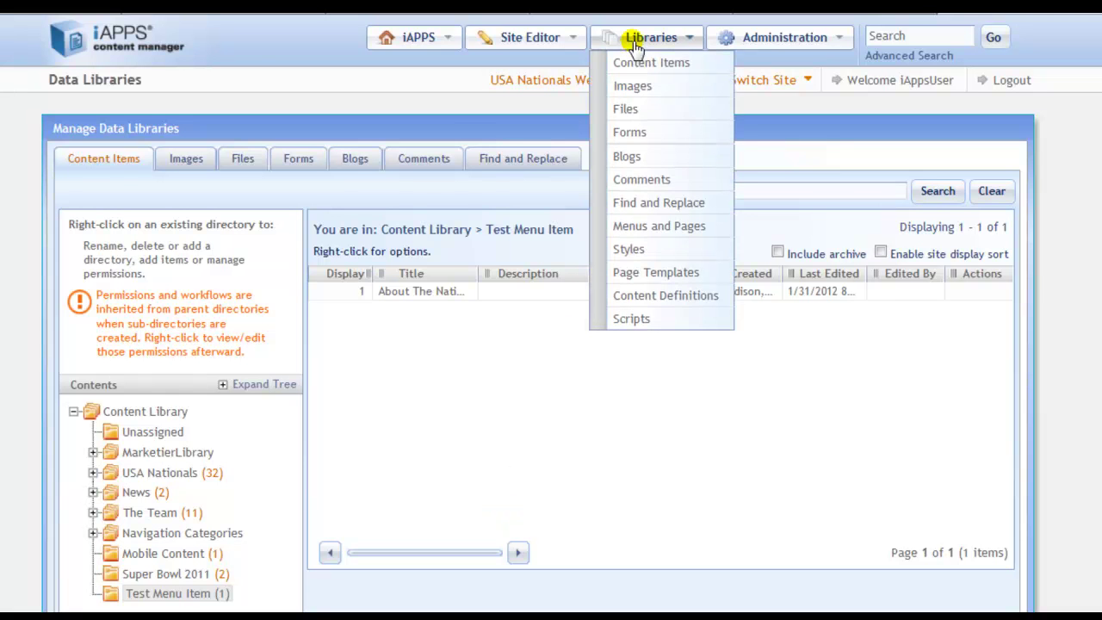
pyautogui.click(647, 225)
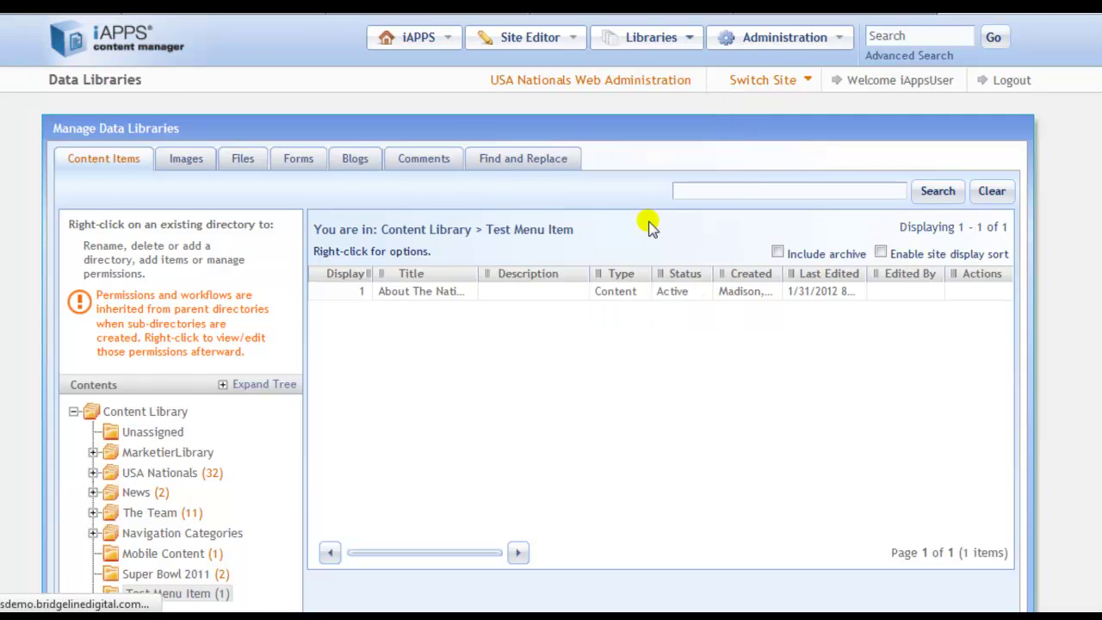
pyautogui.click(93, 364)
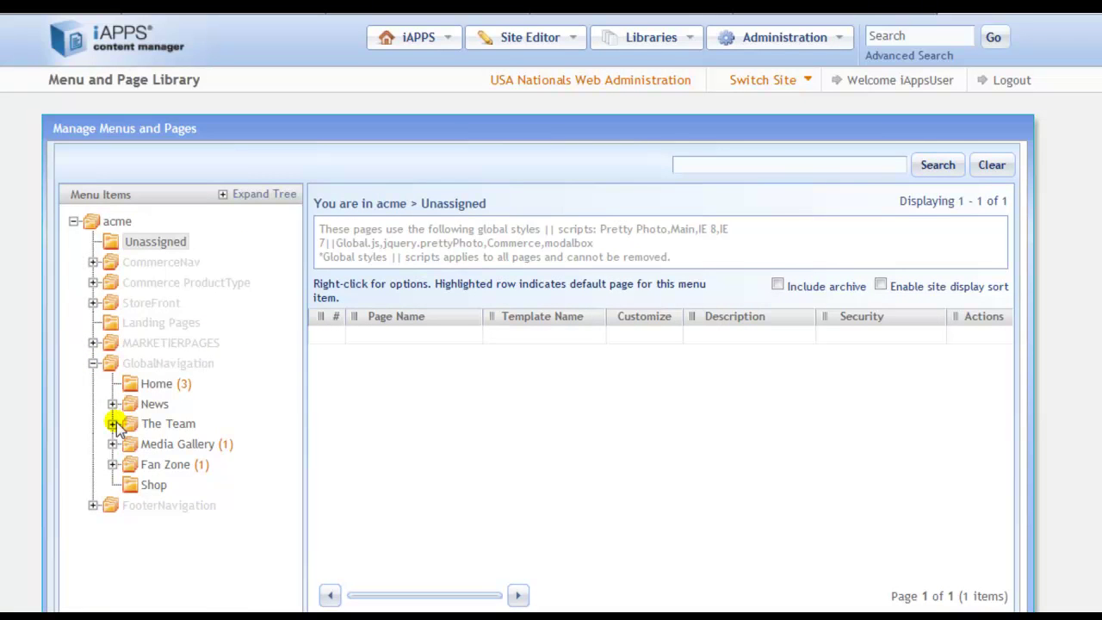
pyautogui.click(111, 423)
pyautogui.click(170, 424)
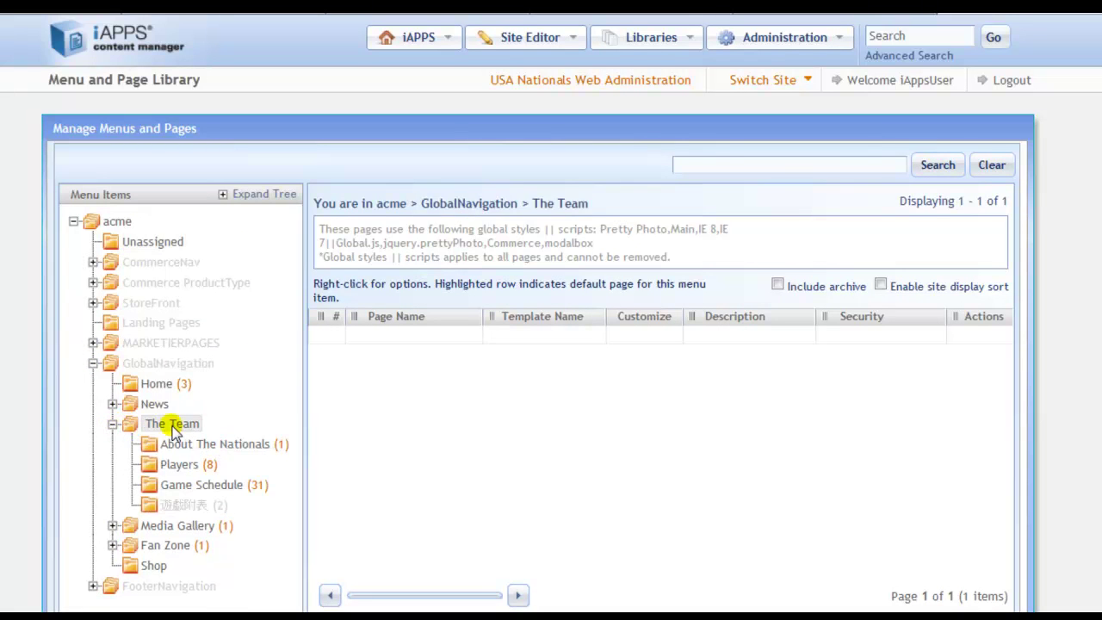
pyautogui.rightClick(172, 426)
pyautogui.click(228, 437)
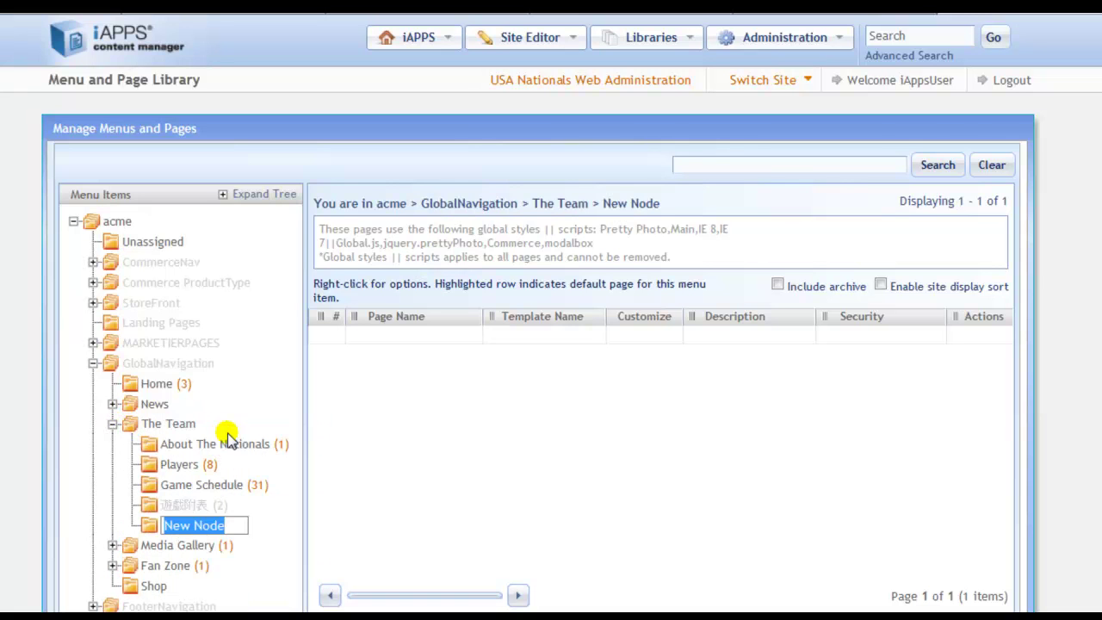
pyautogui.write('Test Menu')
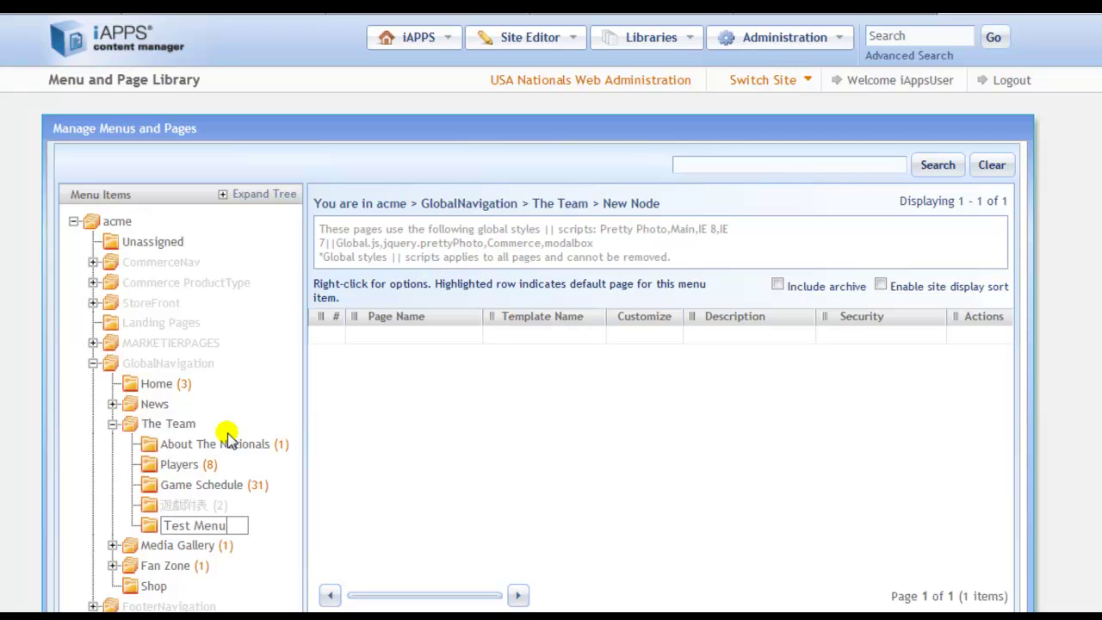
pyautogui.press('Return')
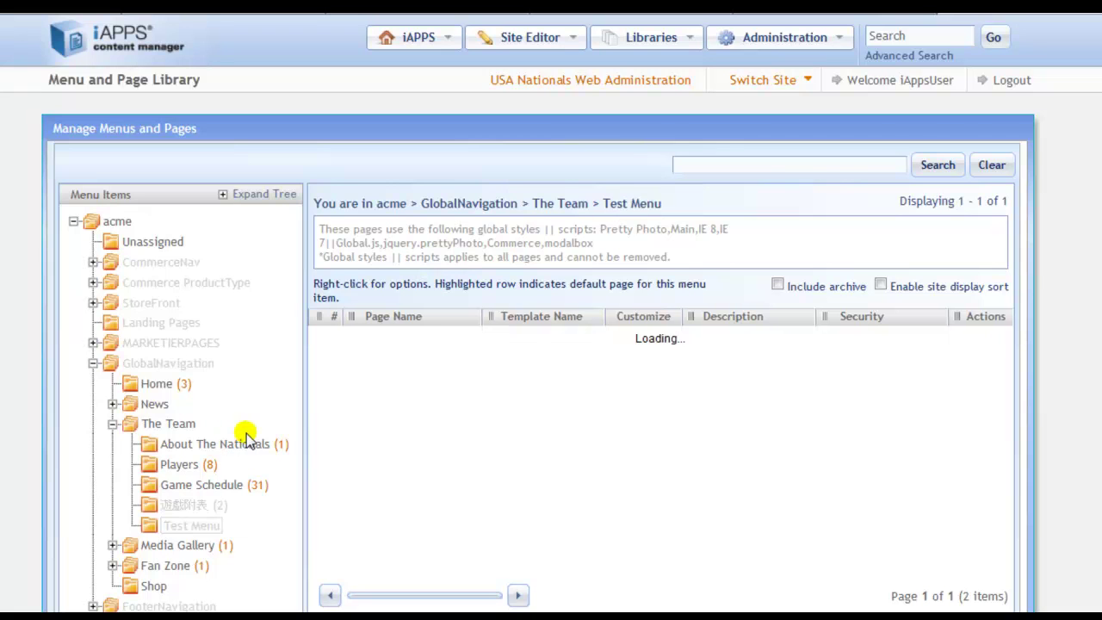
pyautogui.rightClick(207, 523)
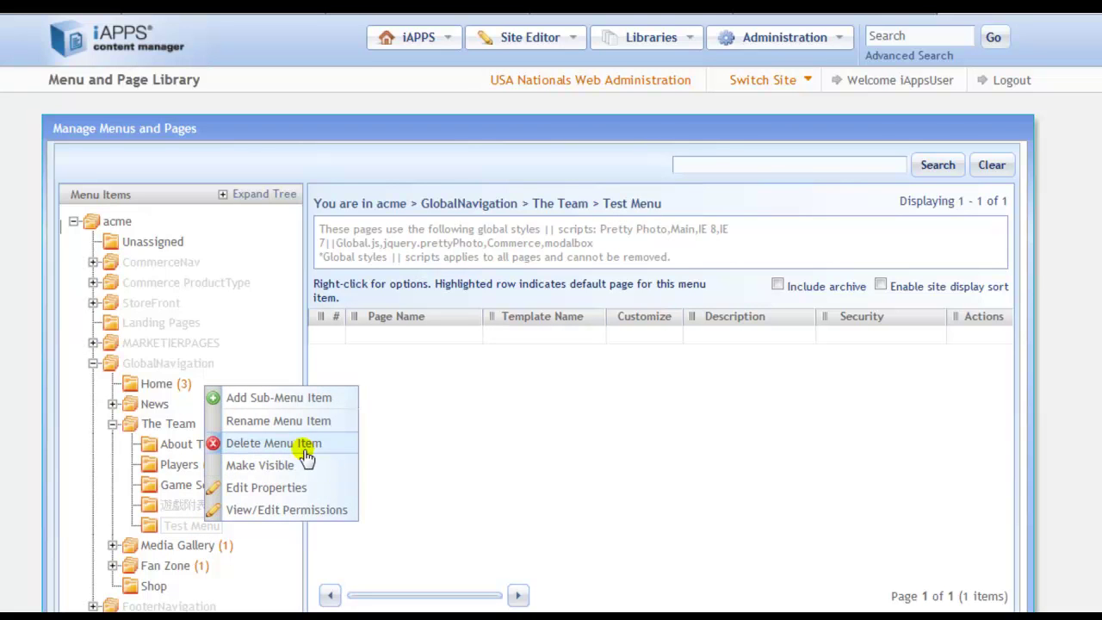
pyautogui.click(302, 466)
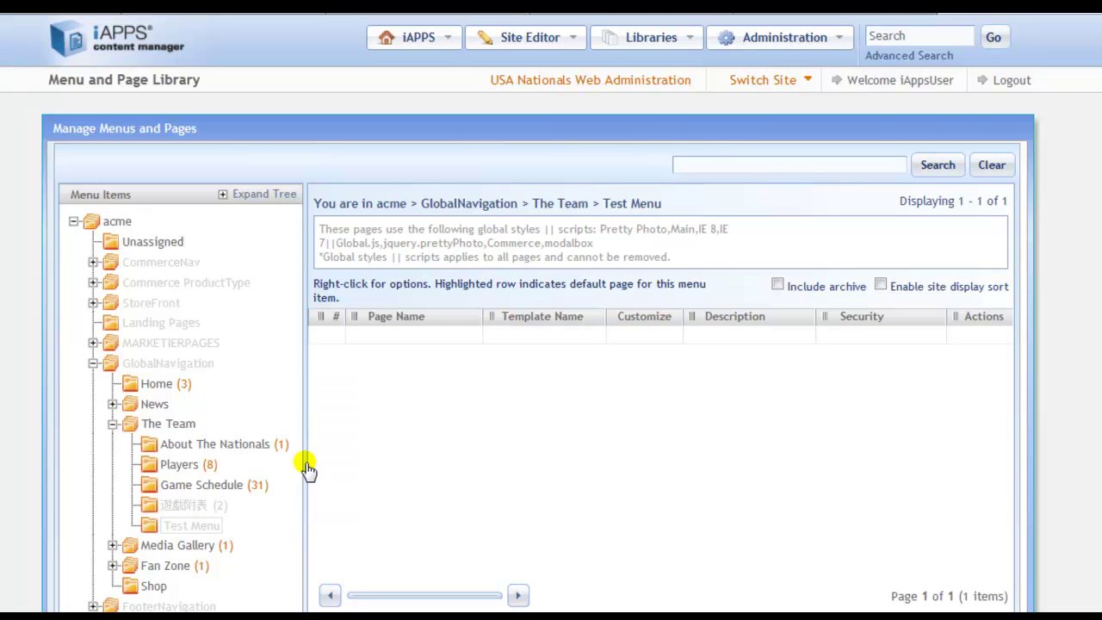
# Add a page named "About the Nationals 2" to Test Menu, using the Generic Content template
pyautogui.rightClick(425, 345)
pyautogui.click(437, 351)
pyautogui.write('About the Nationals 2')
pyautogui.click(585, 360)
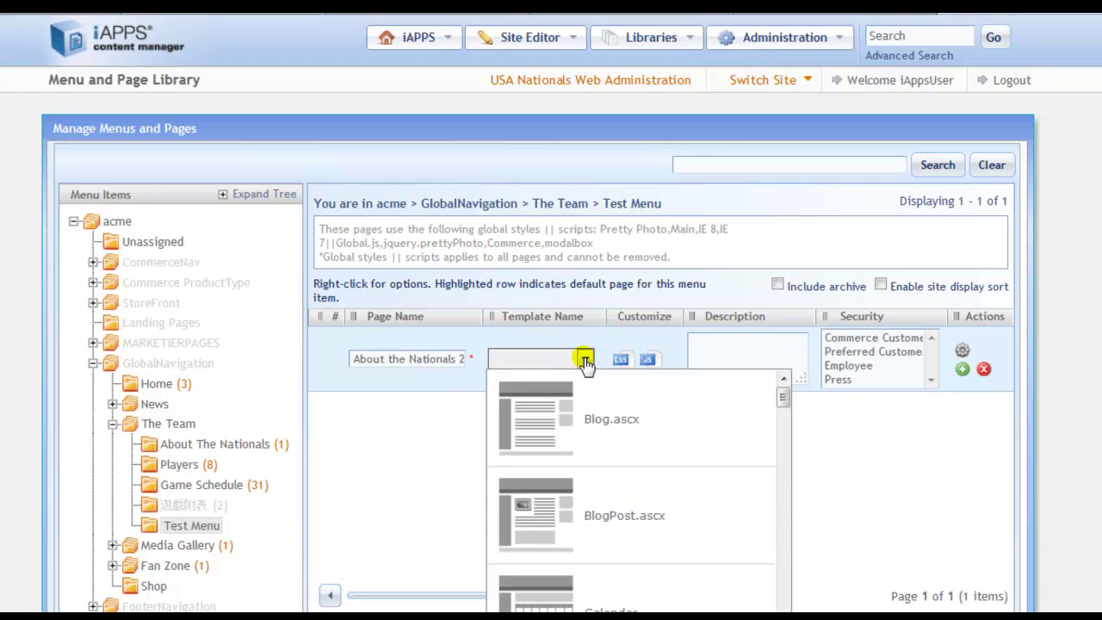
pyautogui.moveTo(785, 396); pyautogui.dragTo(783, 488)
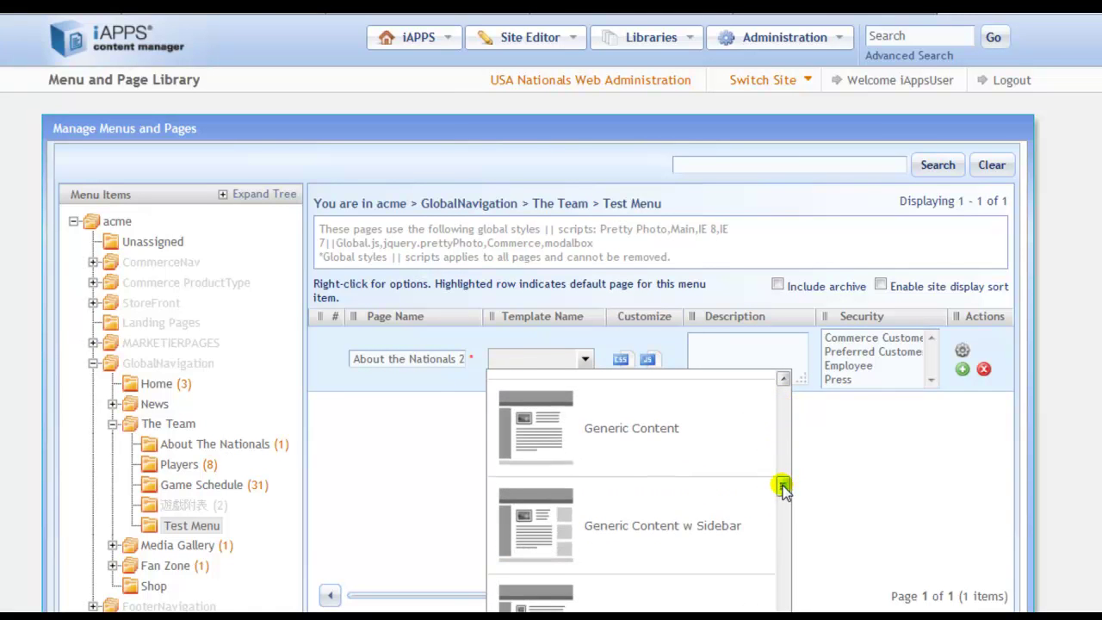
pyautogui.click(715, 451)
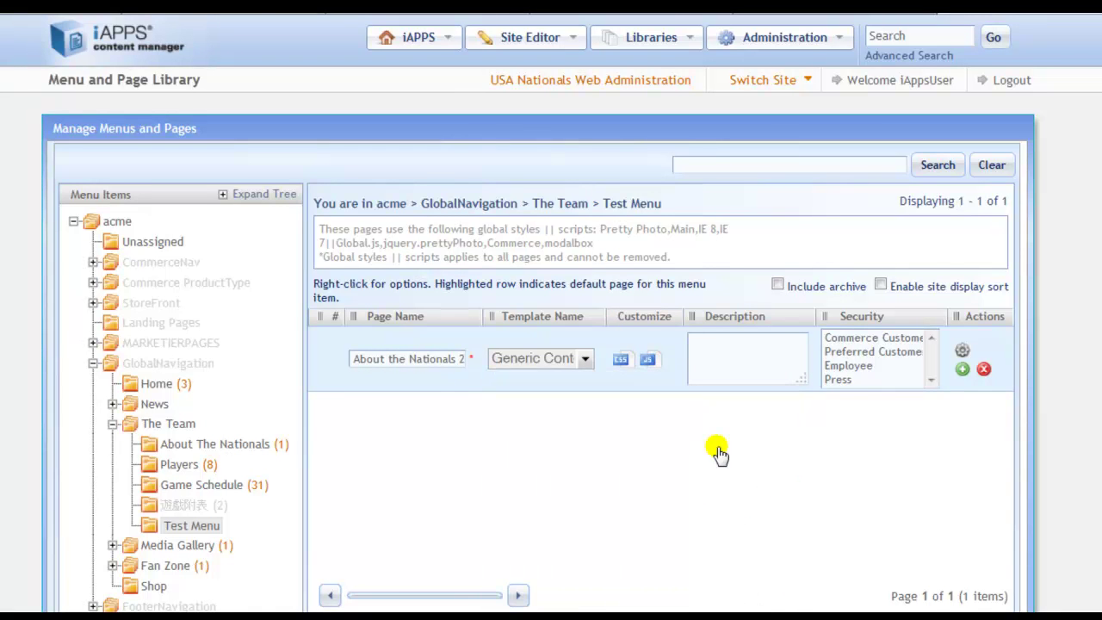
pyautogui.click(961, 372)
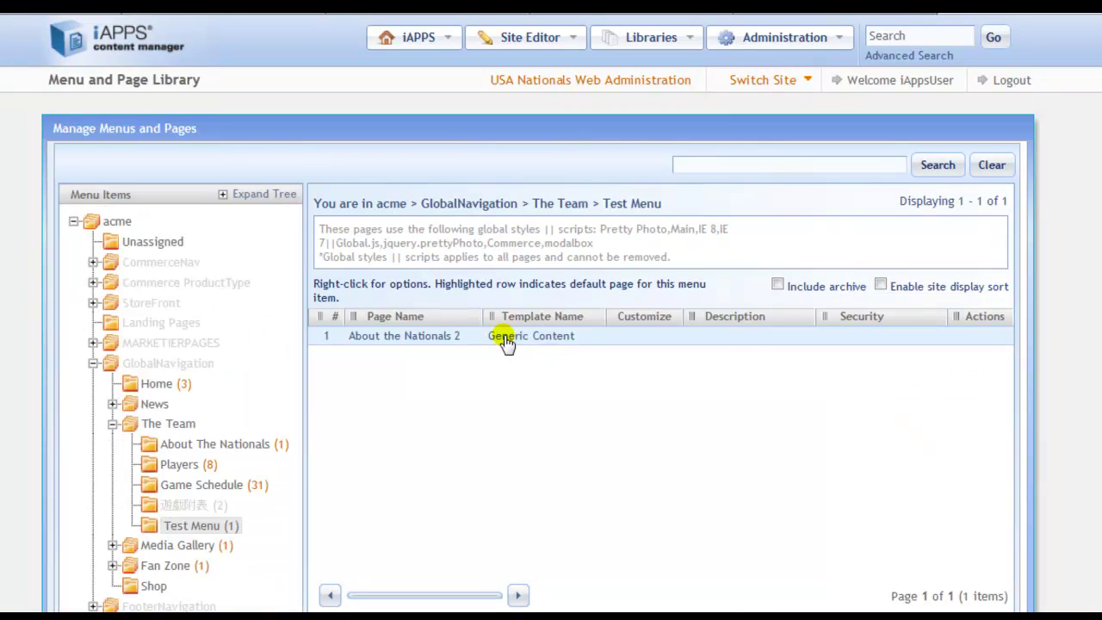
# Open the "About the Nationals 2" page in the site editor
pyautogui.rightClick(506, 338)
pyautogui.click(516, 368)
pyautogui.rightClick(506, 339)
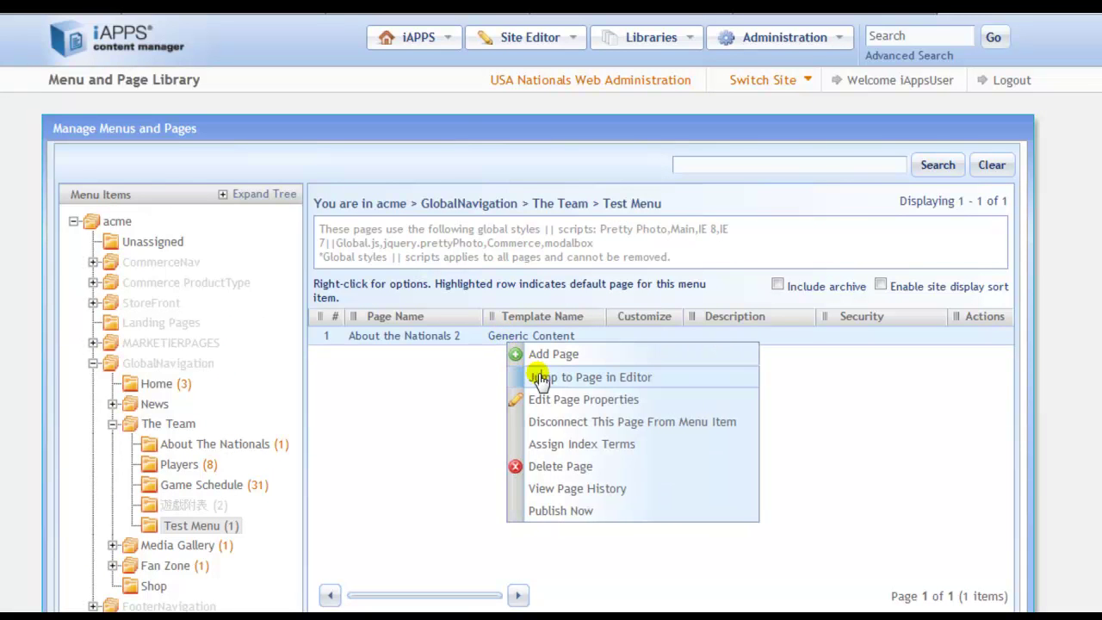
pyautogui.click(541, 377)
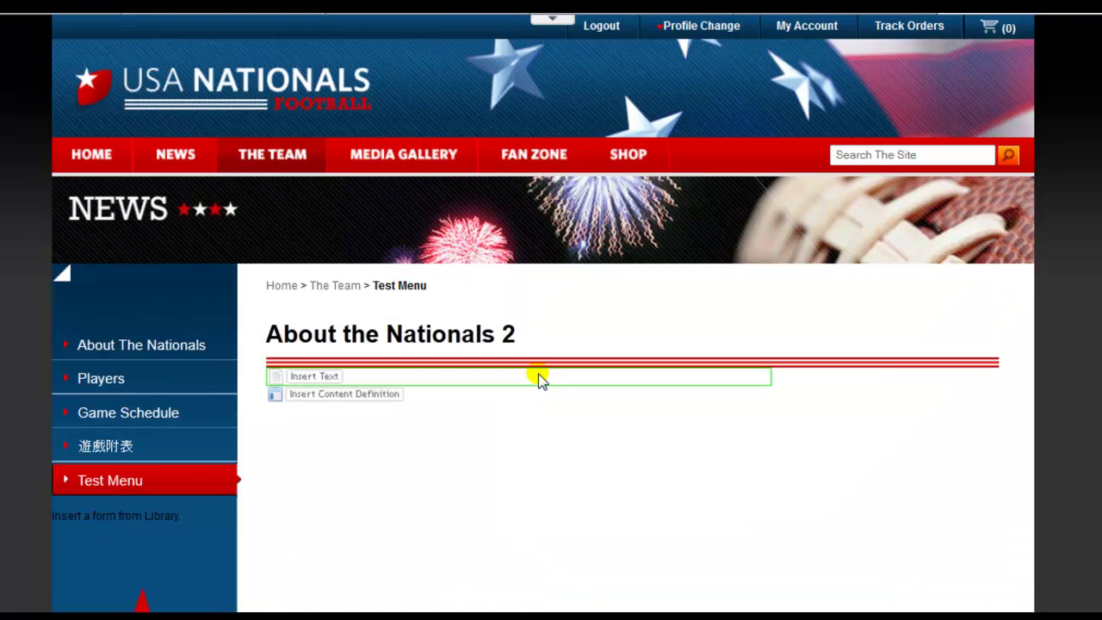
# Insert the copied "About The Nationals" item from the library's Test Menu Item directory into the page's text area
pyautogui.click(537, 375)
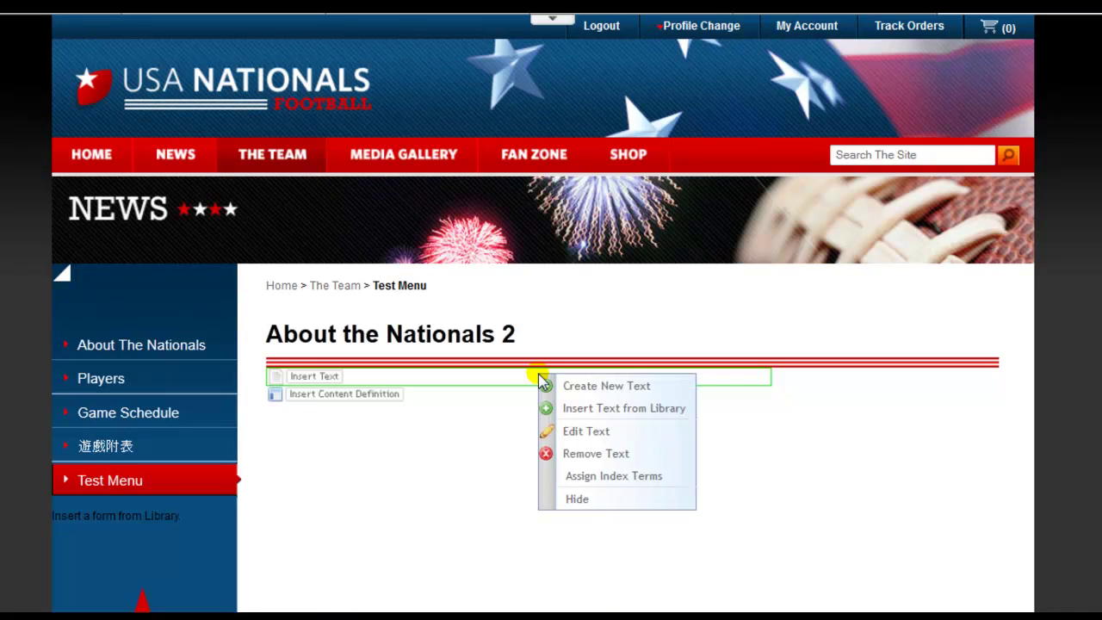
pyautogui.click(568, 413)
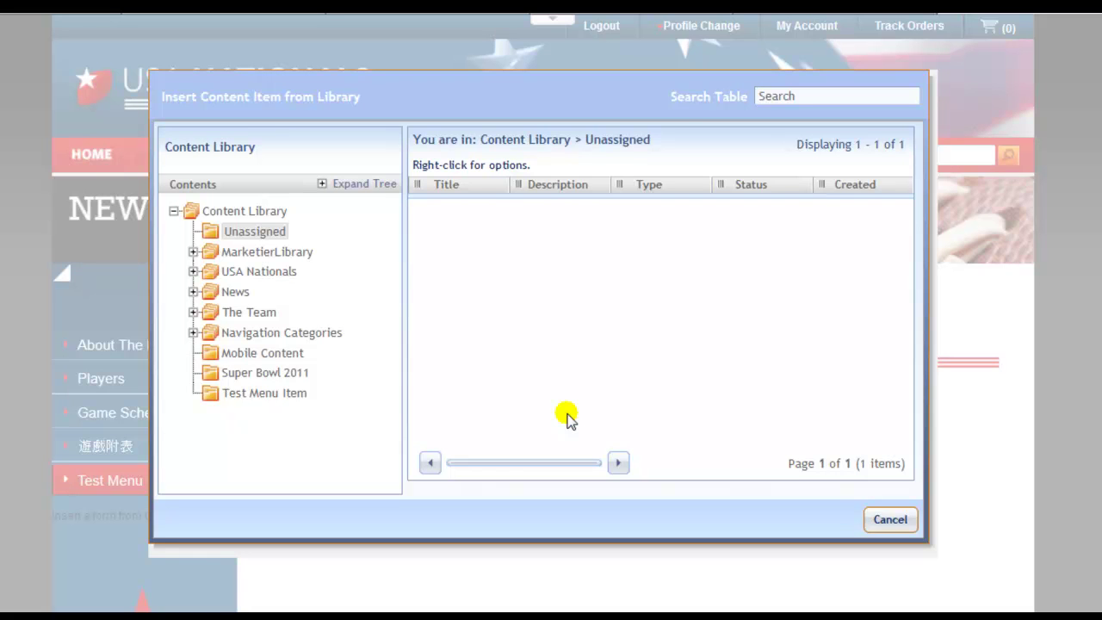
pyautogui.click(284, 393)
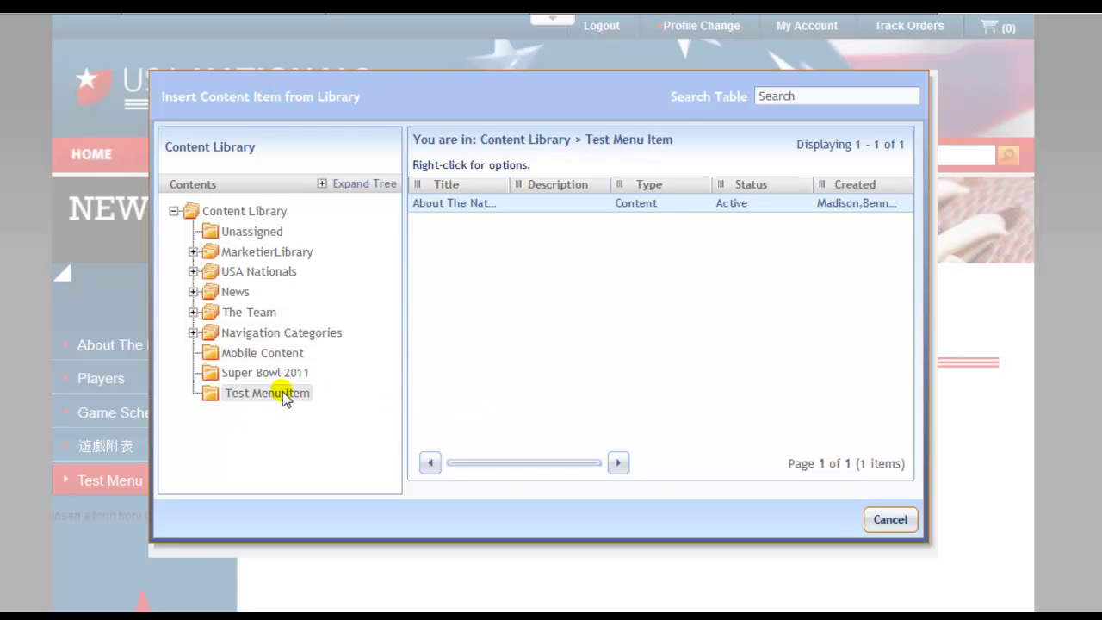
pyautogui.rightClick(499, 216)
pyautogui.click(518, 222)
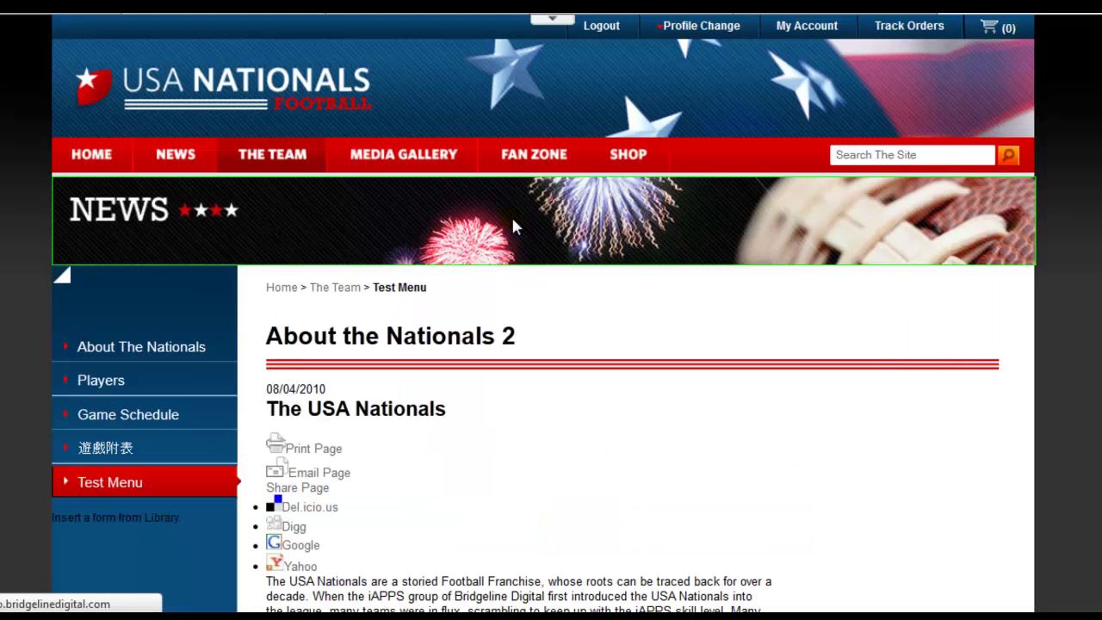
# Append "- TEST" to the "The USA Nationals" heading in the page text, save the text and finish editing the page
pyautogui.scroll(-3, 592, 231)
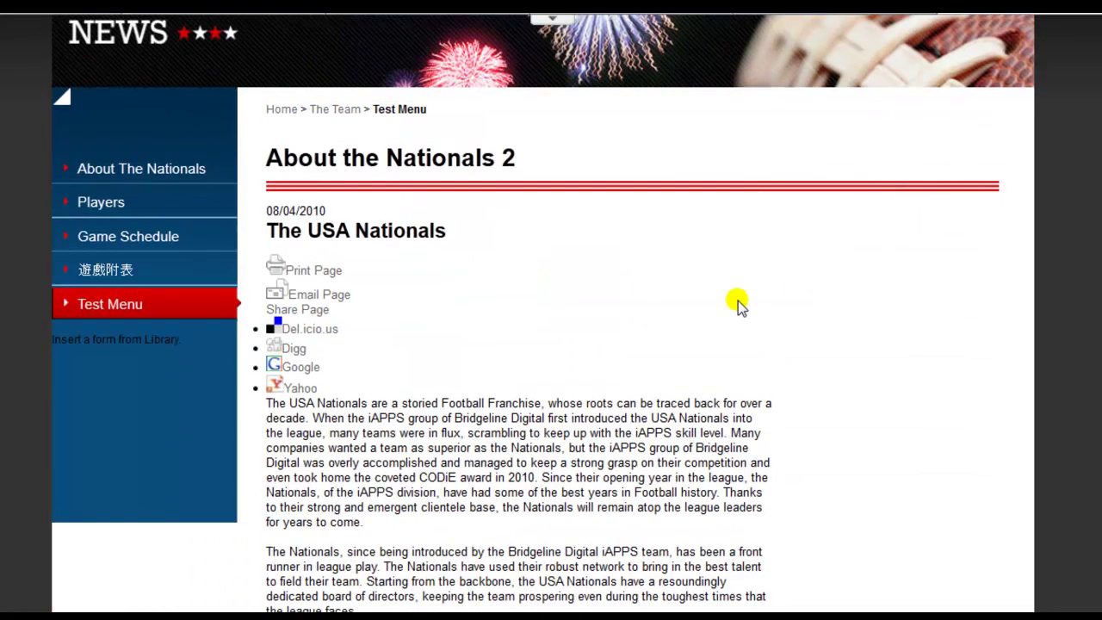
pyautogui.rightClick(737, 303)
pyautogui.click(766, 356)
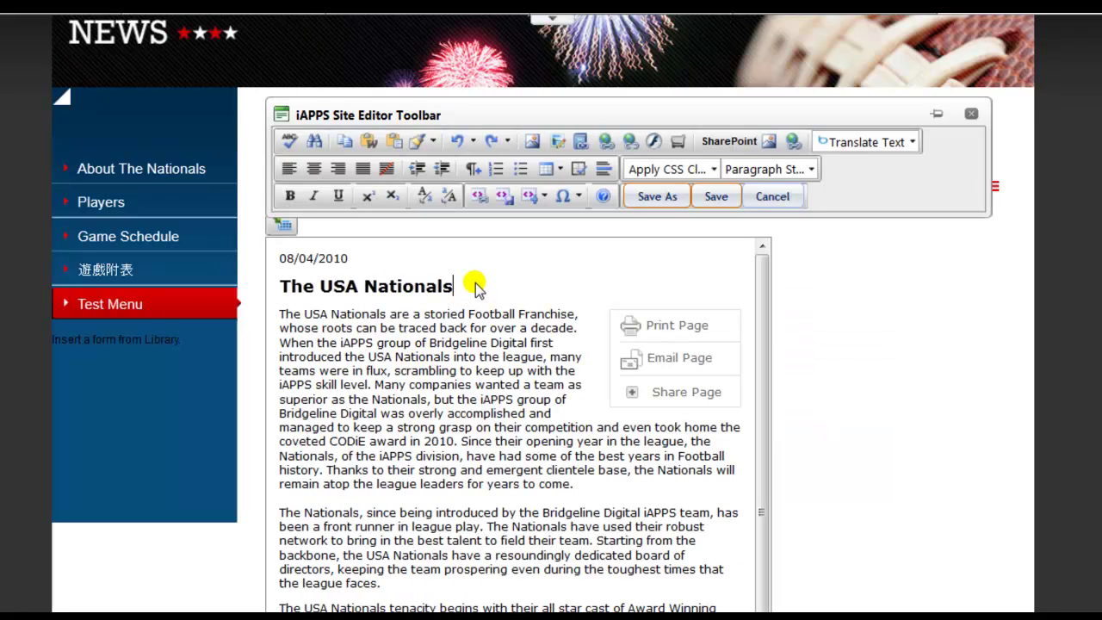
pyautogui.click(473, 286)
pyautogui.write('- TEST')
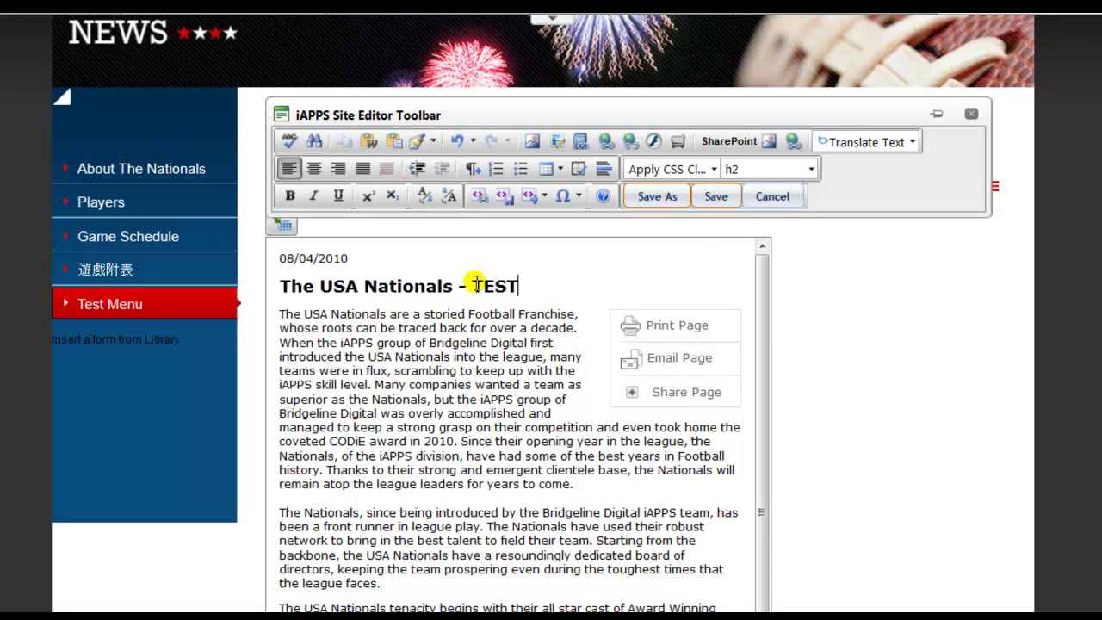
pyautogui.click(716, 196)
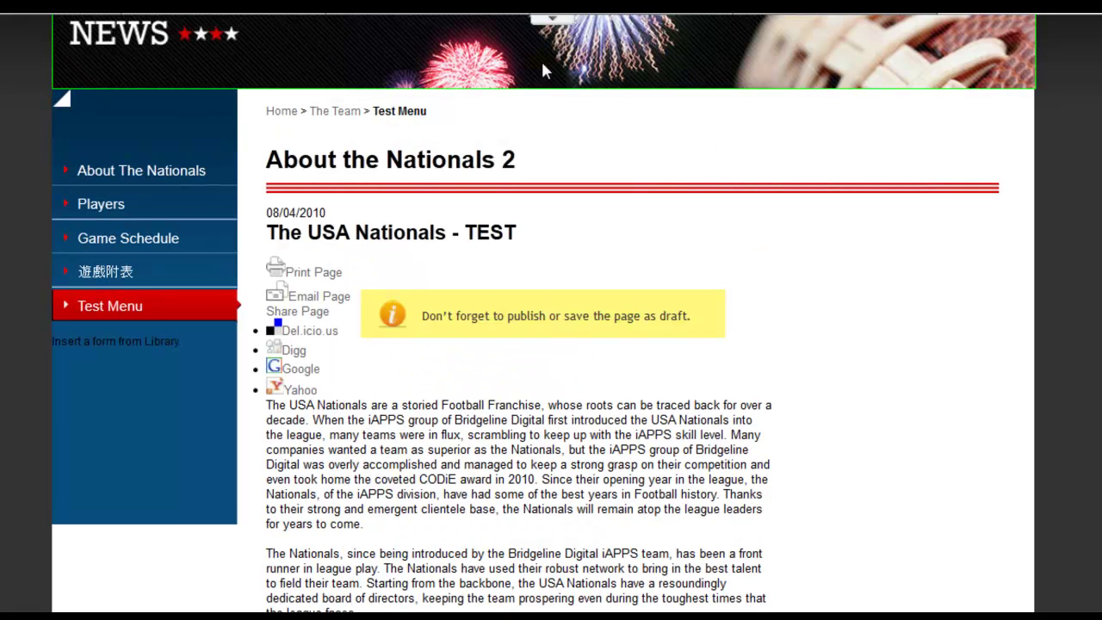
pyautogui.click(512, 27)
pyautogui.click(517, 93)
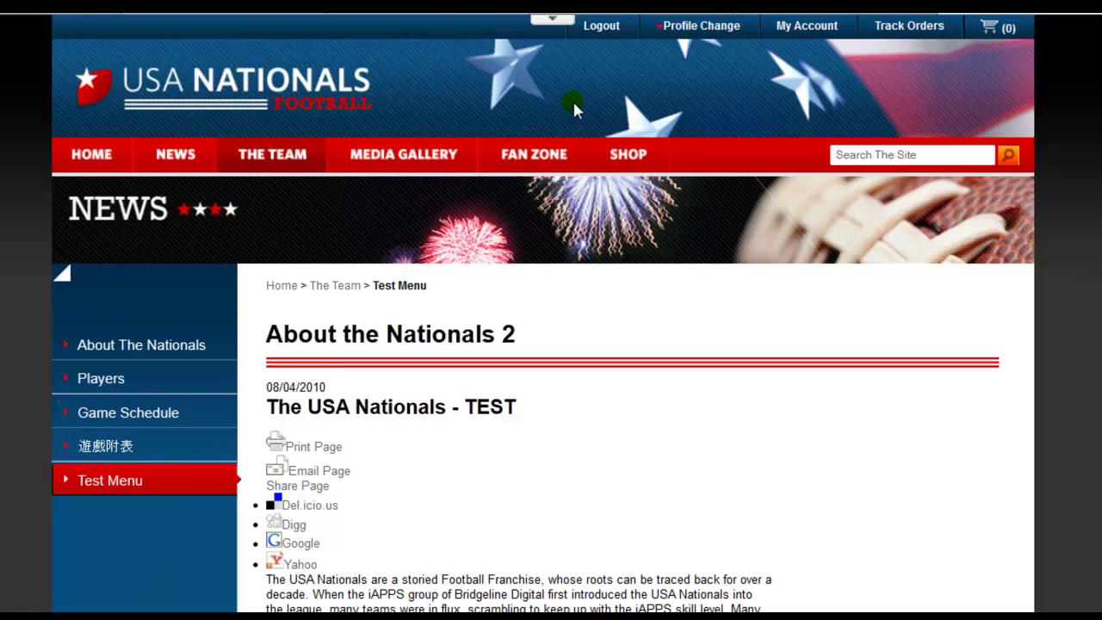
# Check the edited heading on the new page, and view the original About The Nationals page for comparison
pyautogui.moveTo(268, 406); pyautogui.dragTo(511, 409)
pyautogui.click(512, 410)
pyautogui.click(150, 338)
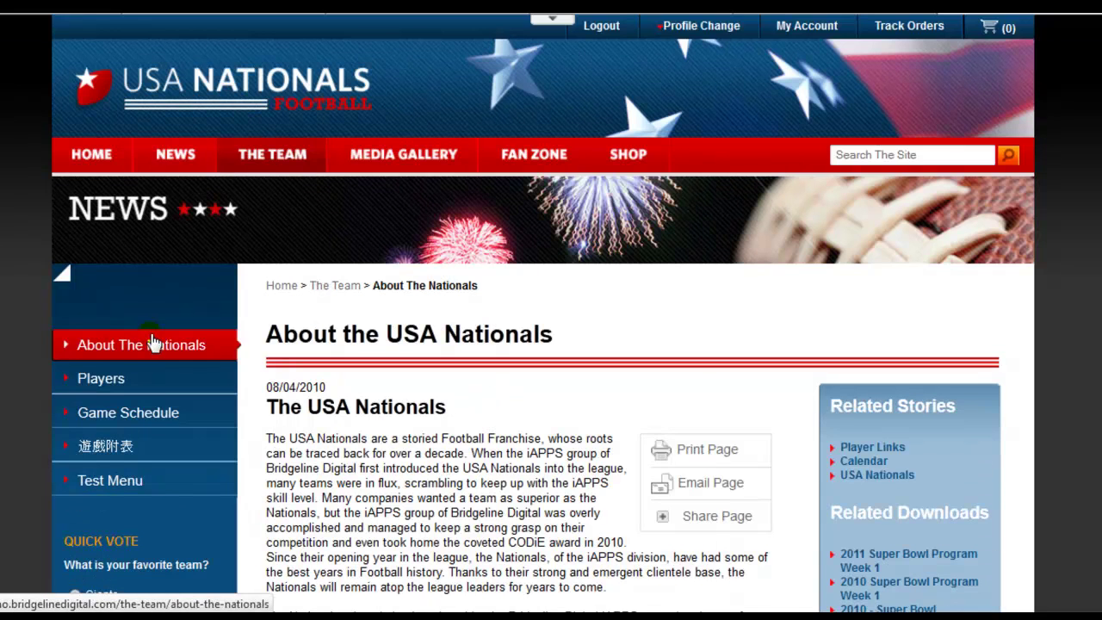